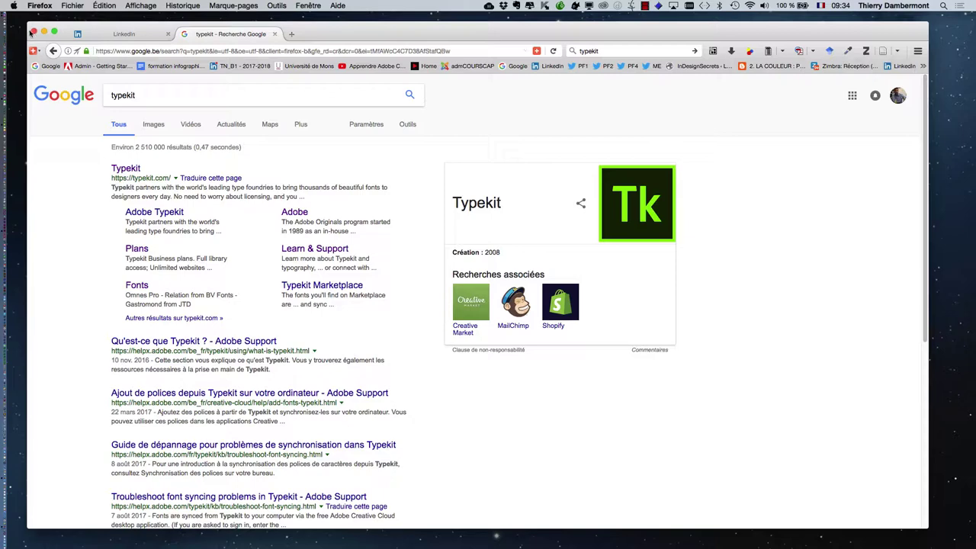
- Open Sans titre-24.indd from the premier-doc-automatisation-assemblage-chevaux-VS4 folder via Finder
click(32, 32)
key(super+Tab)
key(super+Tab)
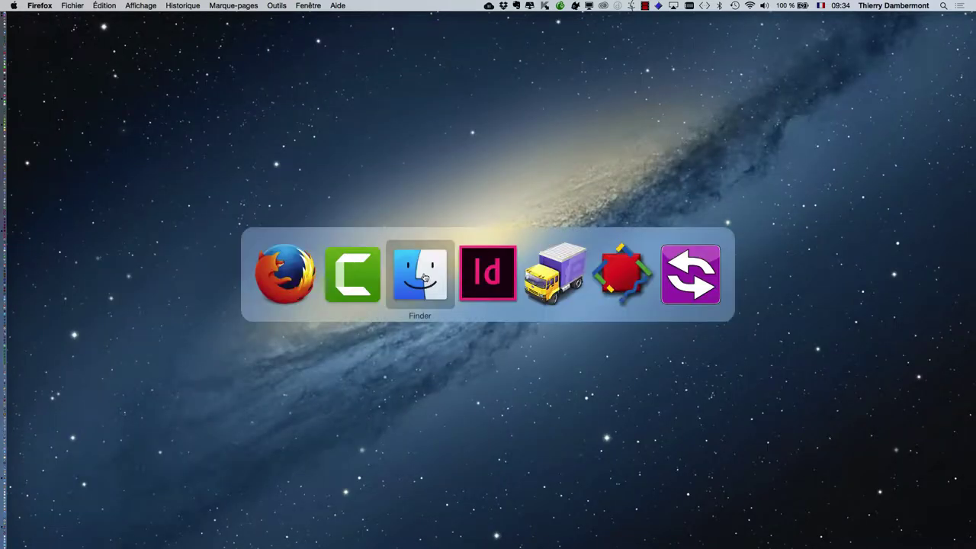
click(72, 5)
click(77, 16)
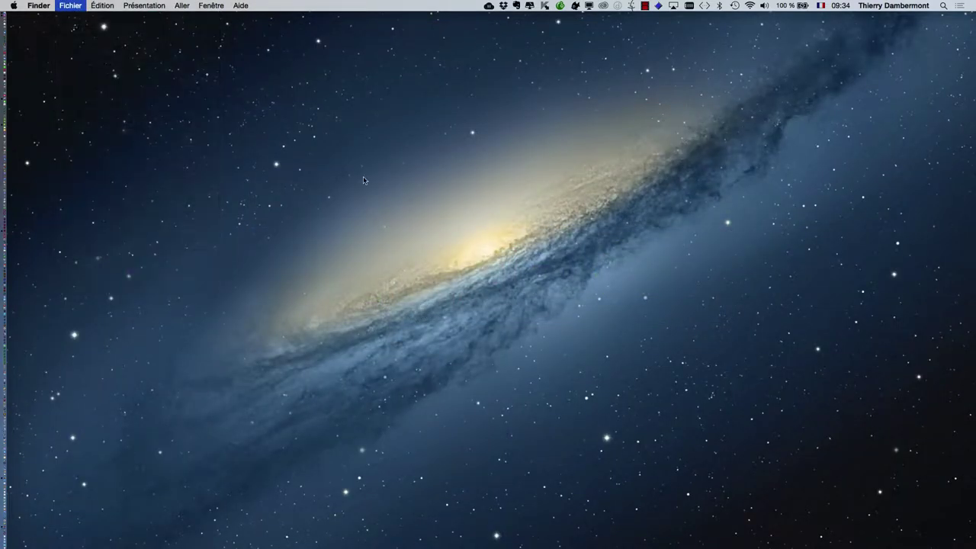
click(90, 147)
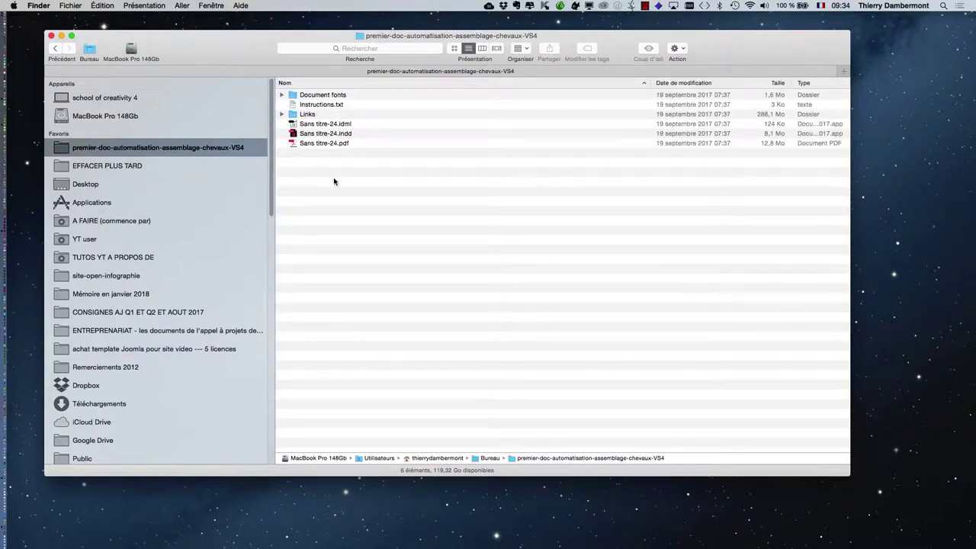
click(364, 135)
double_click(363, 135)
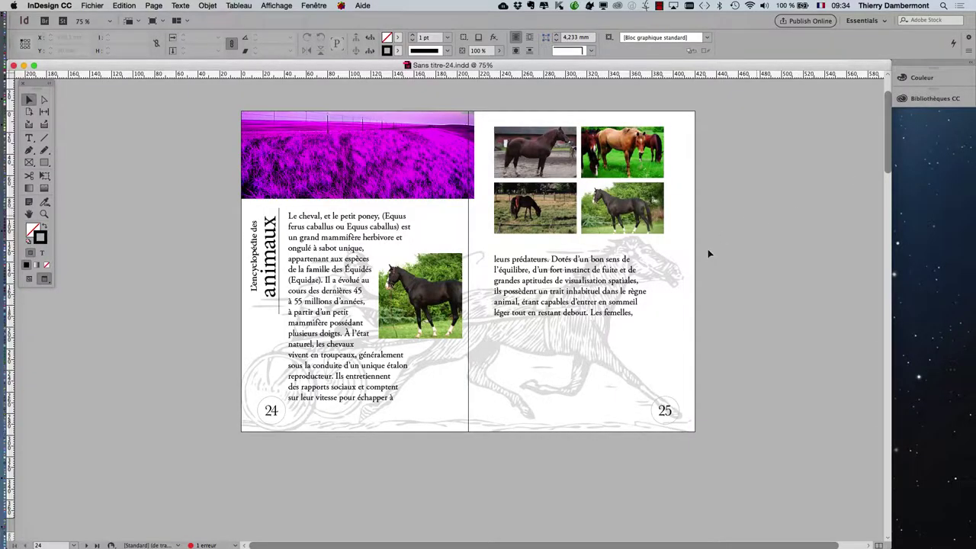
- Scroll from the pages 24–25 spread down to the pages 32–33 spread
scroll(707, 248, up, 3)
scroll(709, 252, down, 5)
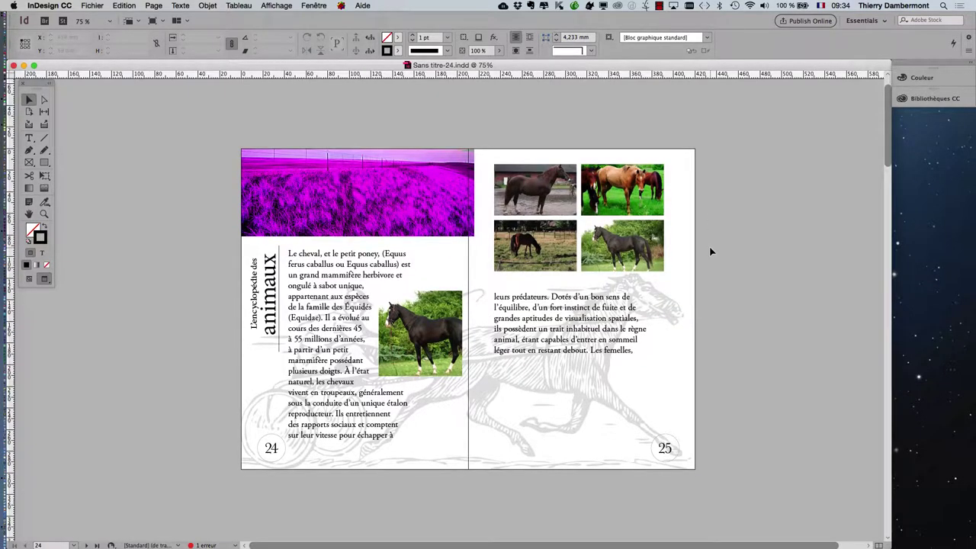
scroll(708, 251, down, 2)
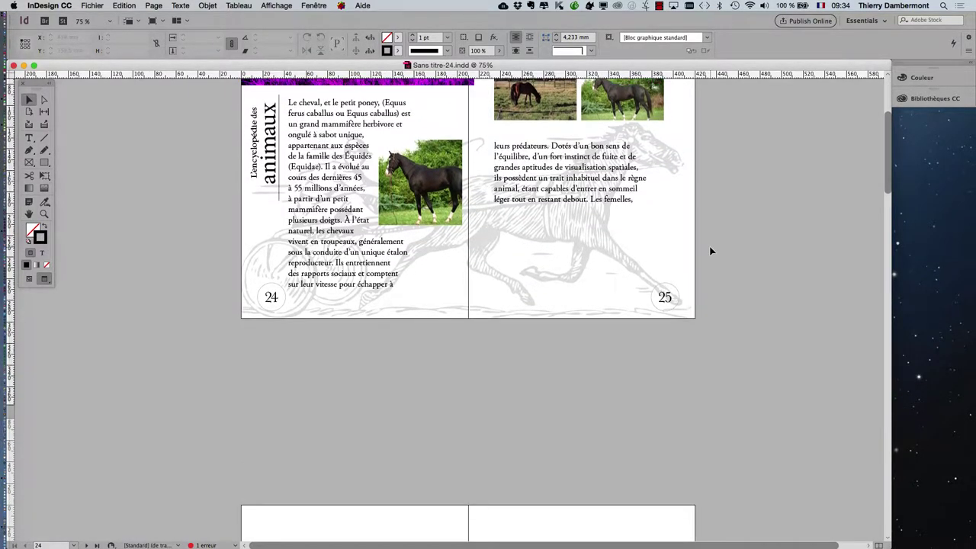
scroll(709, 251, up, 2)
scroll(709, 251, up, 2)
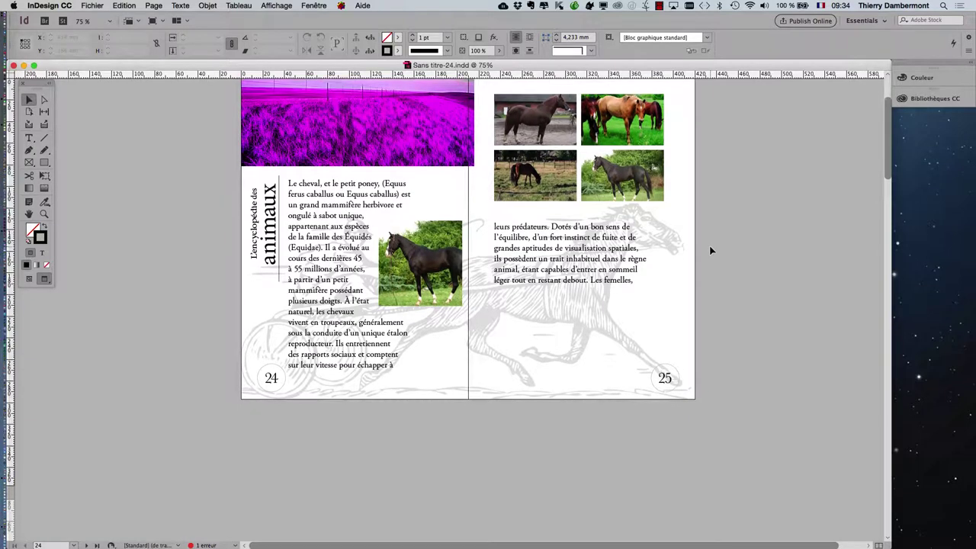
scroll(708, 251, up, 1)
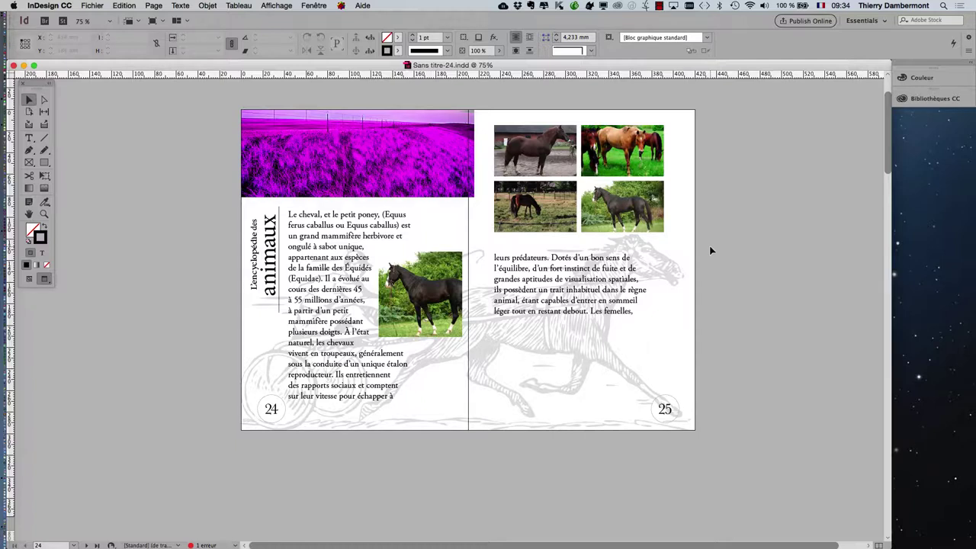
scroll(706, 252, down, 5)
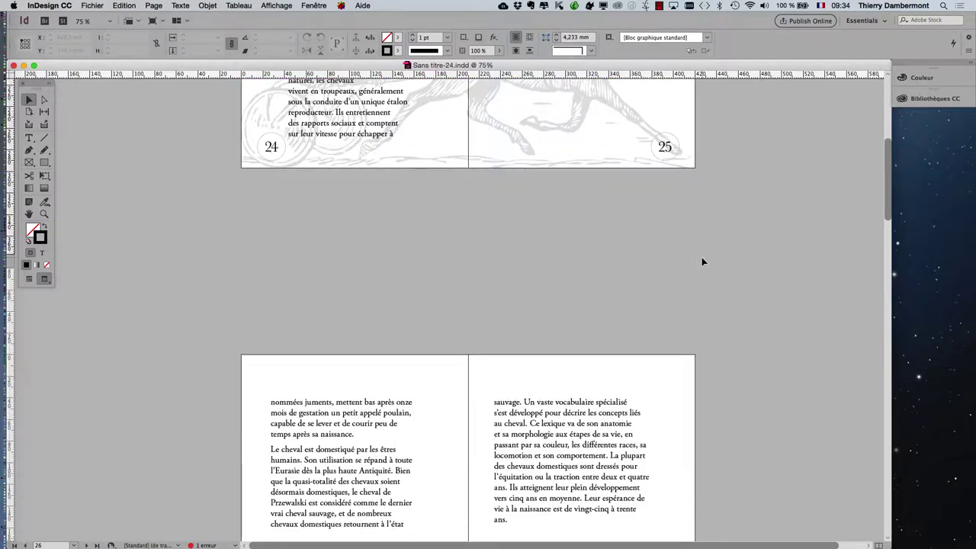
scroll(699, 266, down, 6)
scroll(762, 259, down, 10)
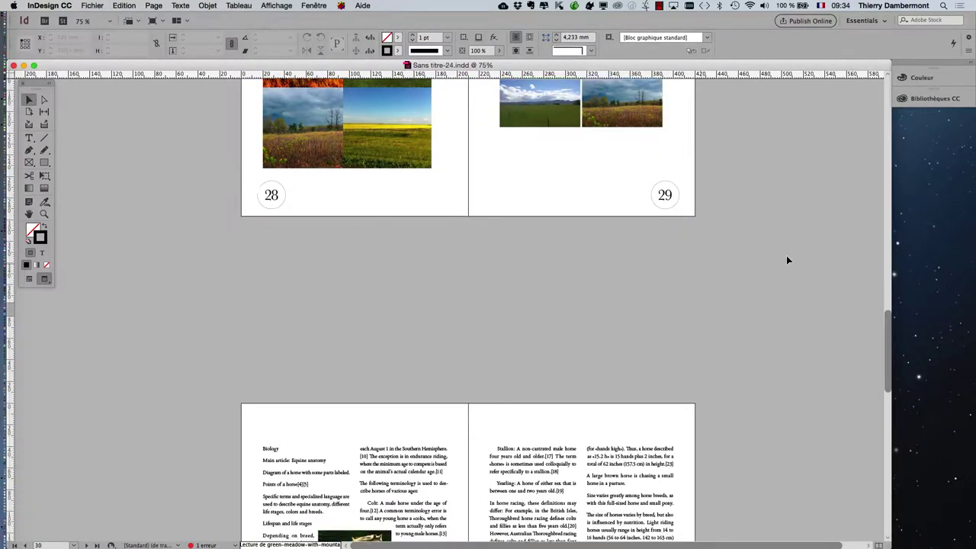
scroll(788, 260, down, 5)
scroll(788, 259, down, 5)
scroll(787, 259, down, 2)
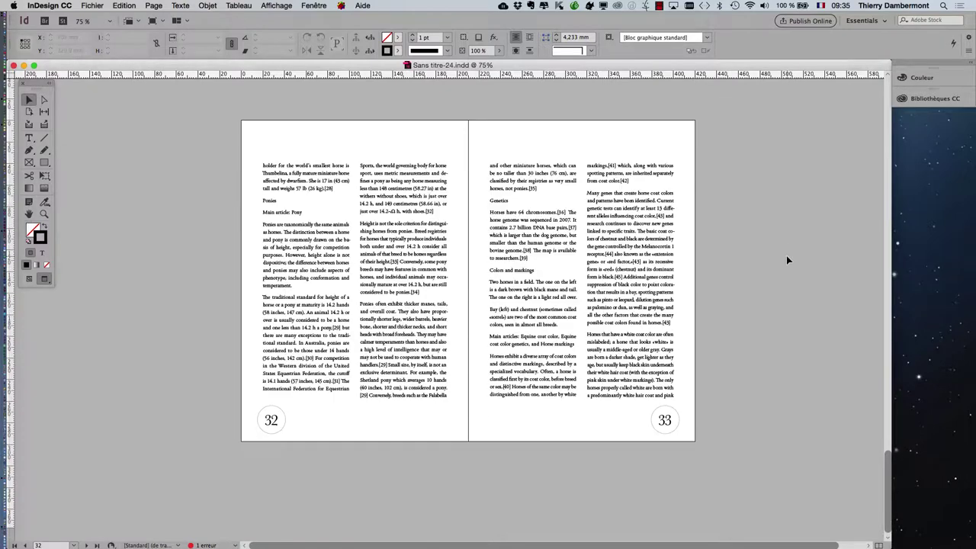
scroll(788, 260, up, 3)
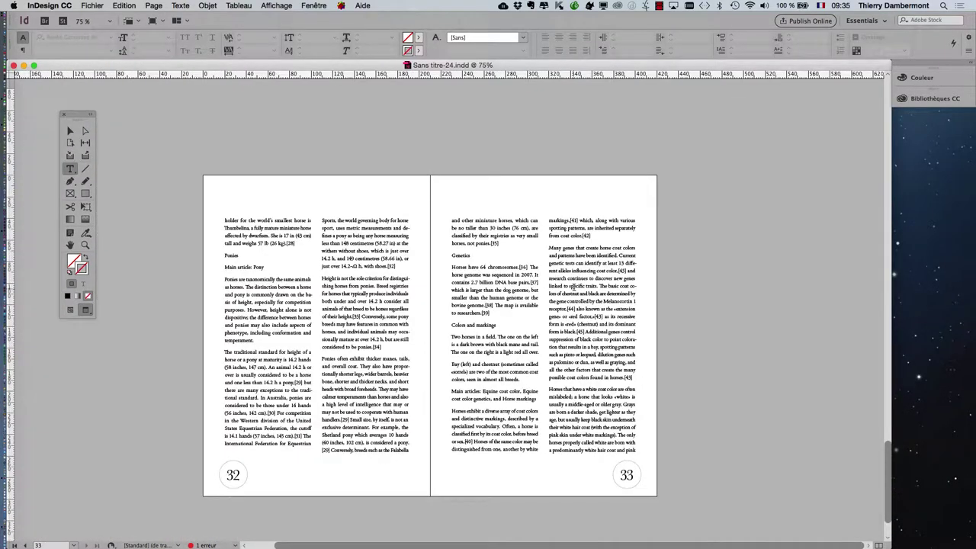
- Zoom page 33 to 150% and place the text cursor in the right column's body text
scroll(572, 286, up, 2)
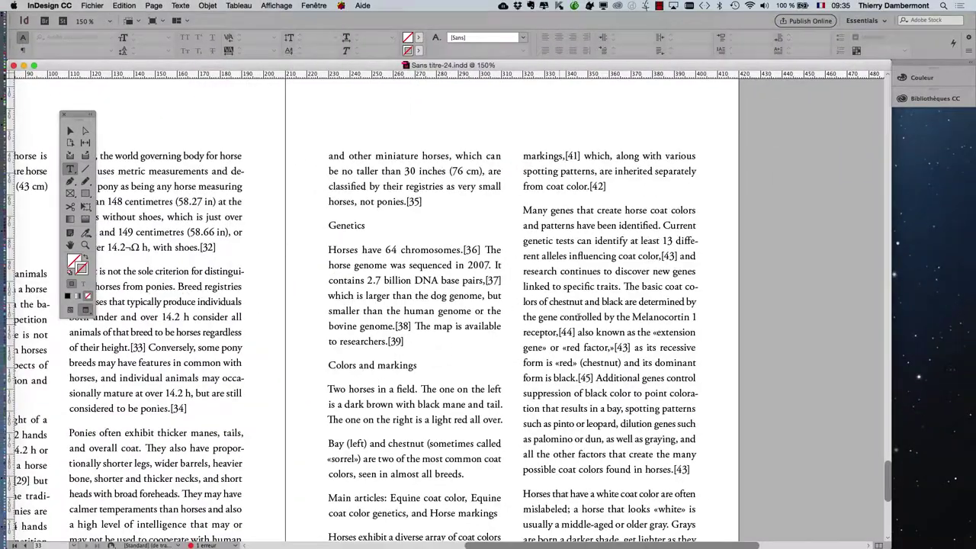
click(637, 272)
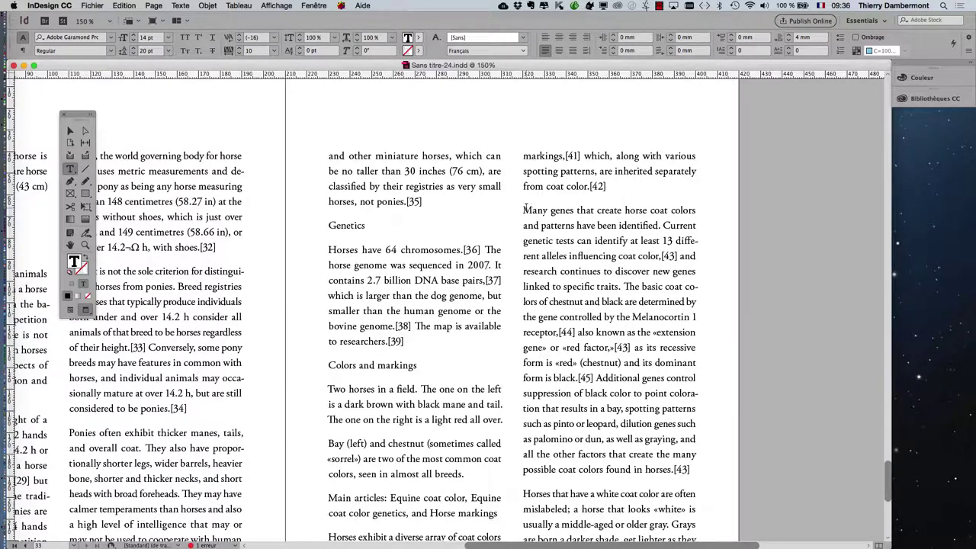
- Put the insertion point in the Many genes paragraph at 200% zoom, with the Texte menu open
drag(525, 208, 695, 455)
click(690, 450)
scroll(581, 346, up, 2)
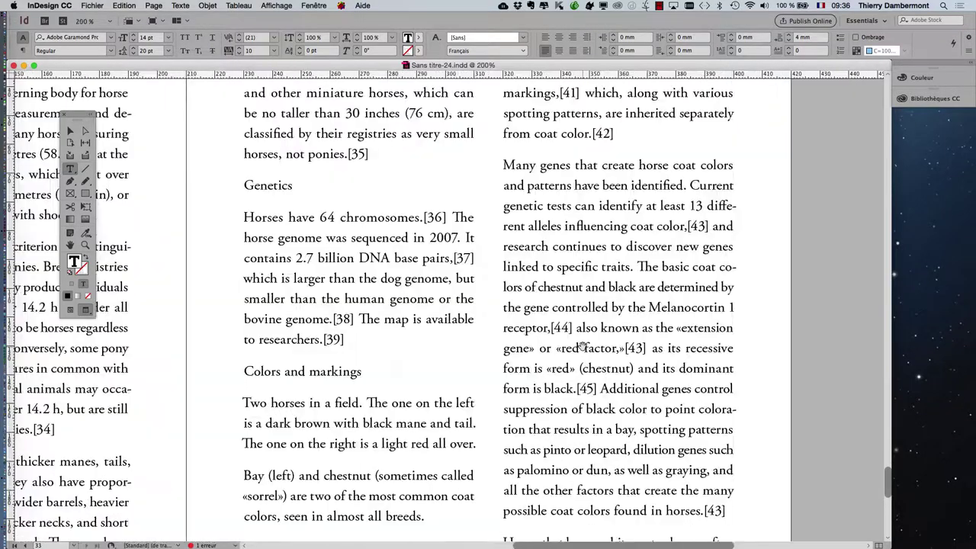
scroll(587, 341, up, 1)
scroll(590, 337, down, 1)
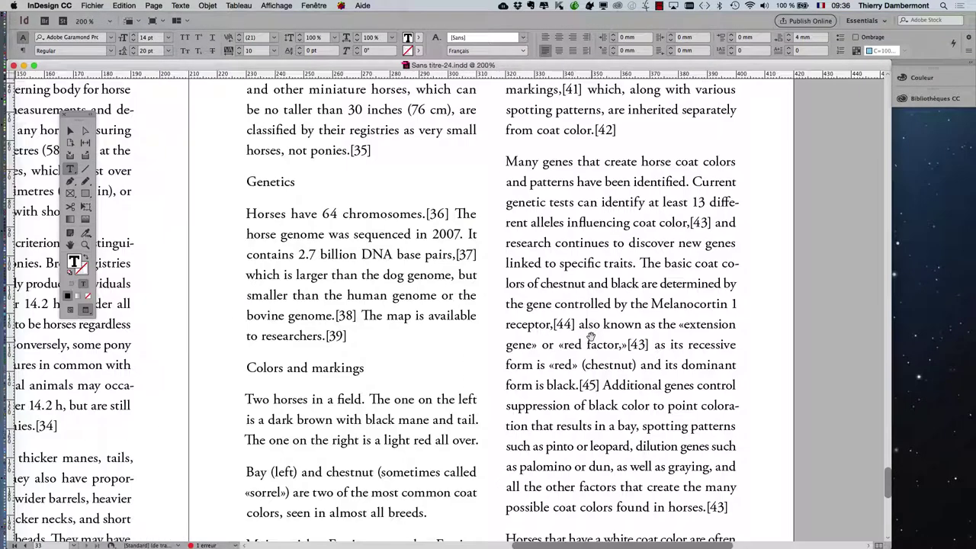
click(599, 283)
click(182, 5)
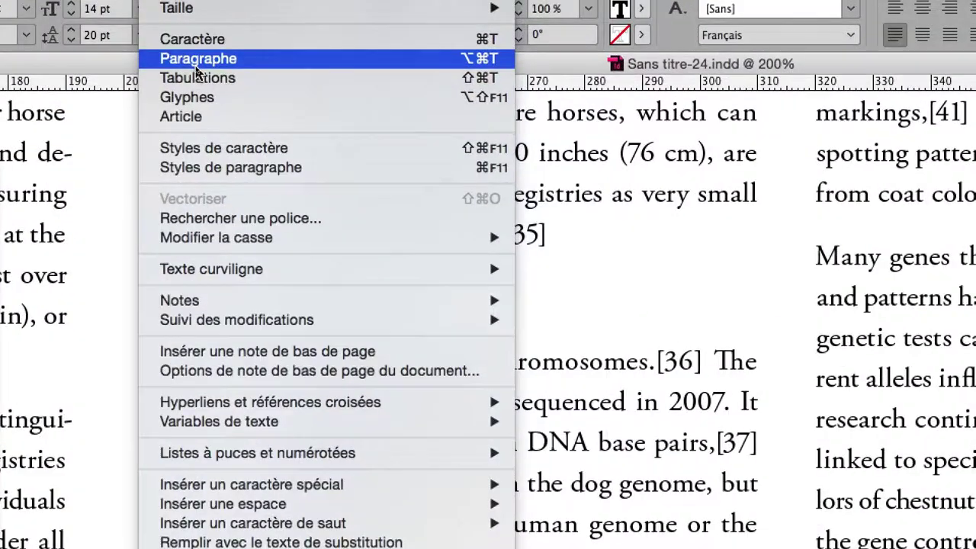
- Show the Paragraphe panel over the page centre, then close it again
click(196, 68)
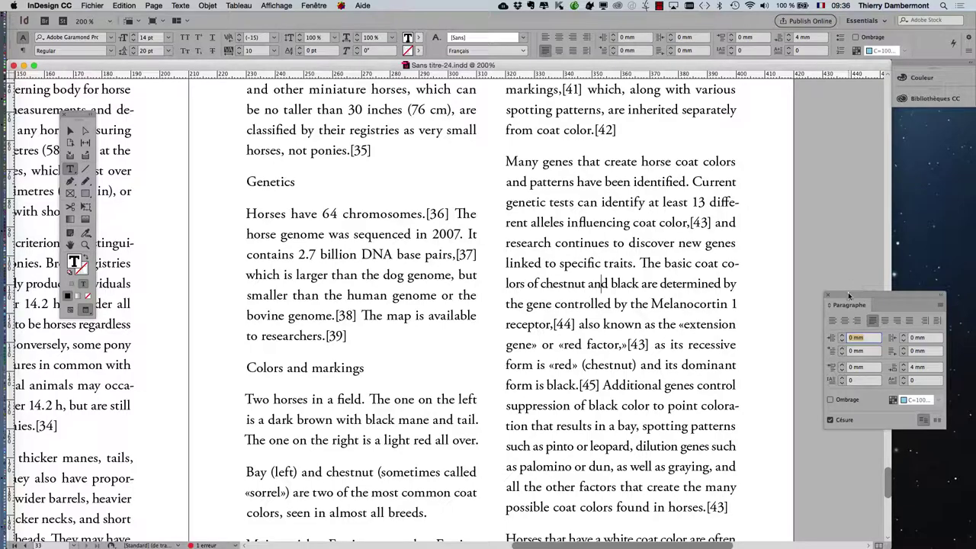
drag(848, 295, 394, 249)
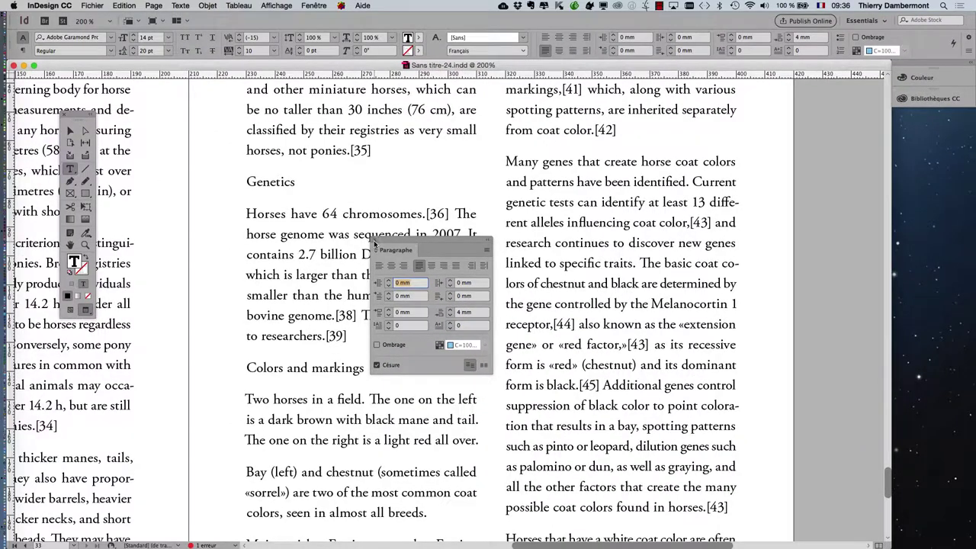
click(374, 240)
scroll(602, 259, right, 5)
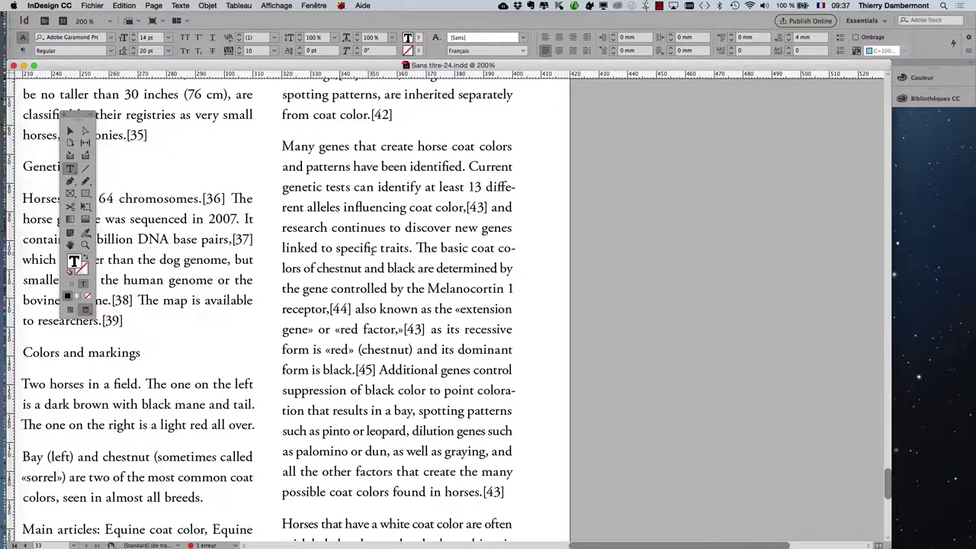
- Reopen the Paragraphe panel and park it on the pasteboard right of the page
scroll(370, 264, right, 3)
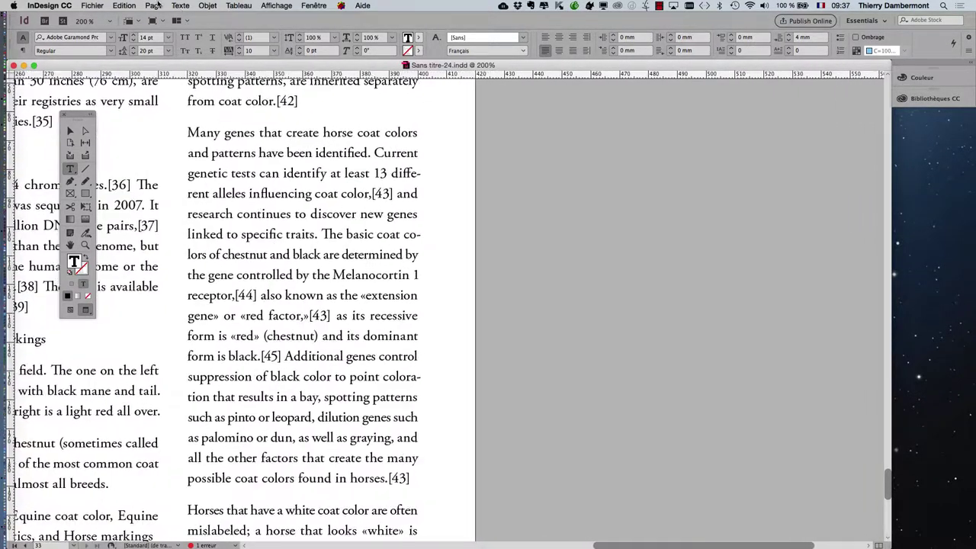
click(179, 5)
click(197, 62)
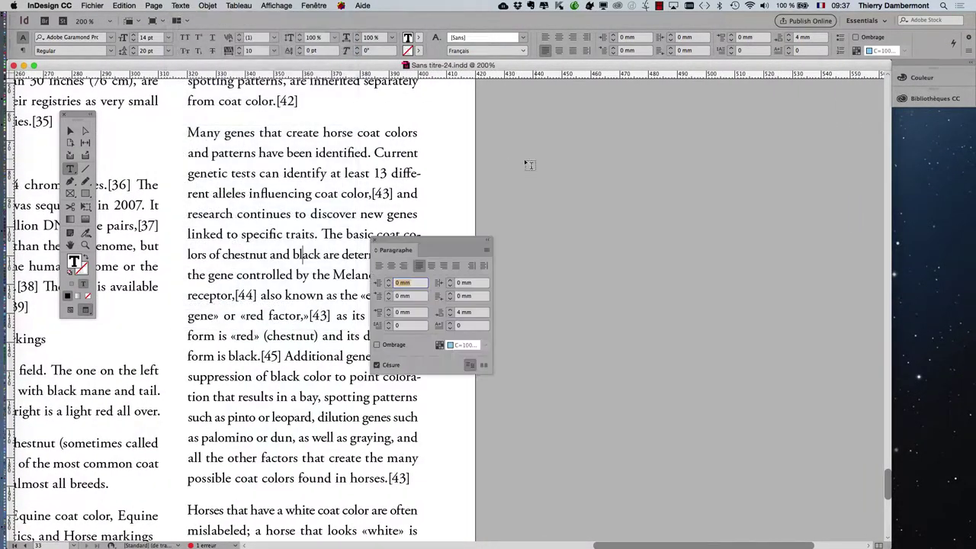
mouse_move(407, 242)
mouse_down()
mouse_move(678, 214)
mouse_move(540, 151)
mouse_move(481, 138)
mouse_move(686, 158)
mouse_up()
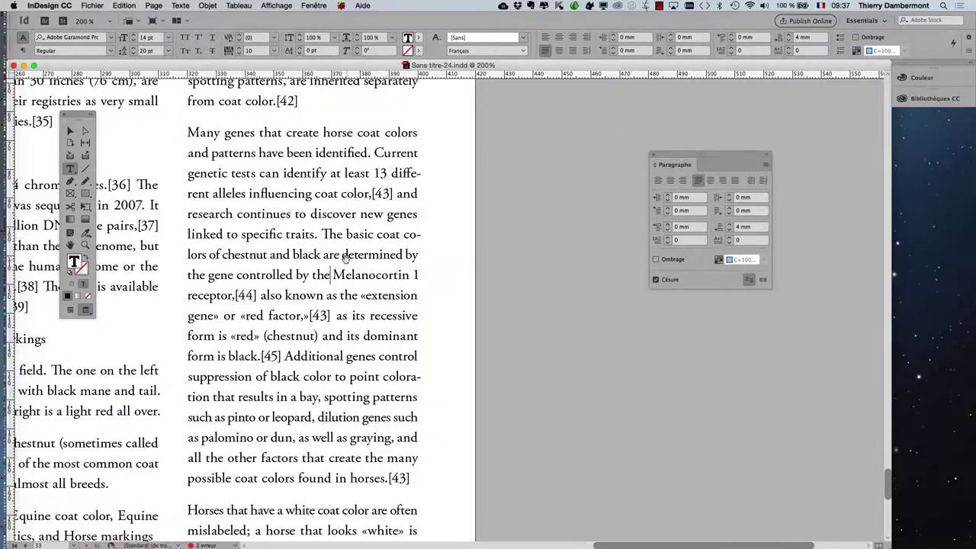
- Pan the view to recentre page 33's text columns beside the panel
scroll(497, 265, left, 3)
scroll(497, 265, left, 5)
scroll(497, 265, down, 1)
scroll(381, 252, right, 4)
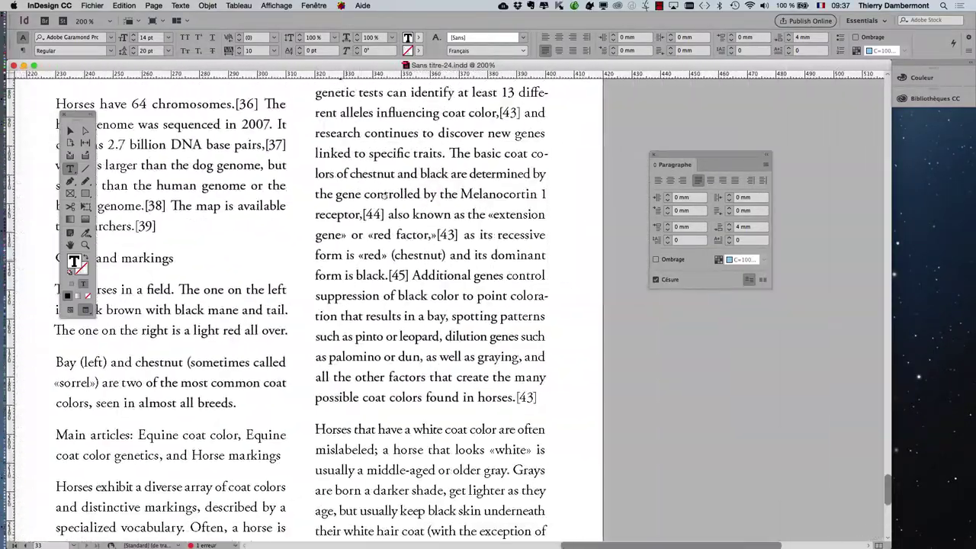
scroll(260, 240, up, 2)
scroll(259, 241, right, 3)
scroll(259, 240, left, 4)
scroll(259, 241, up, 1)
scroll(259, 241, down, 1)
scroll(259, 241, right, 1)
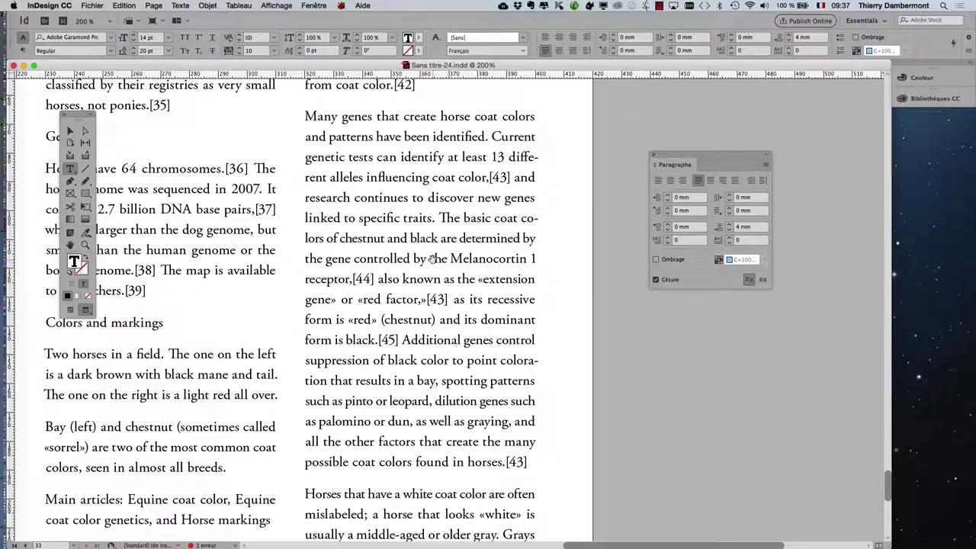
mouse_move(547, 299)
mouse_down()
mouse_move(262, 277)
mouse_move(850, 186)
mouse_move(661, 258)
mouse_up()
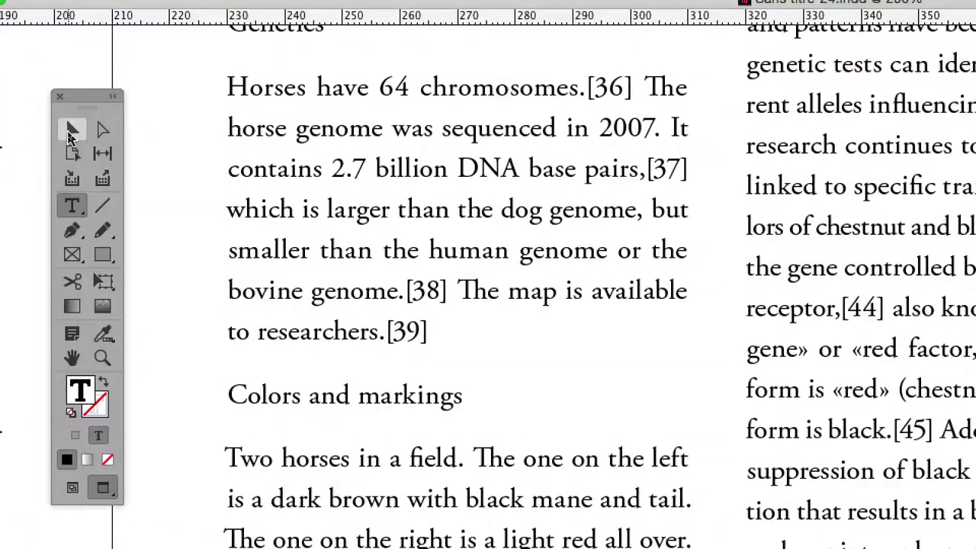
- Pan back to page 33's body text and switch to the Type tool
click(71, 135)
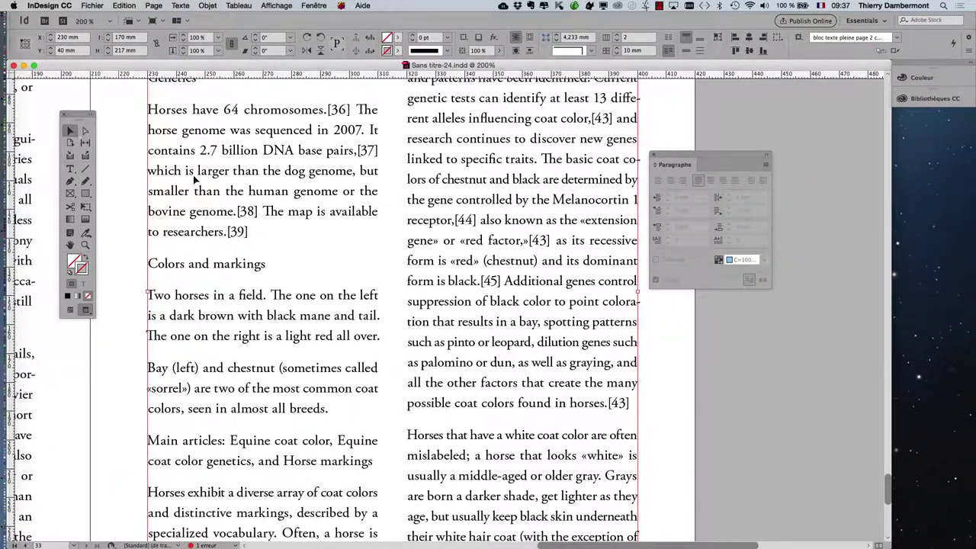
mouse_move(322, 198)
mouse_down()
mouse_move(834, 282)
mouse_move(788, 256)
mouse_move(417, 237)
mouse_up()
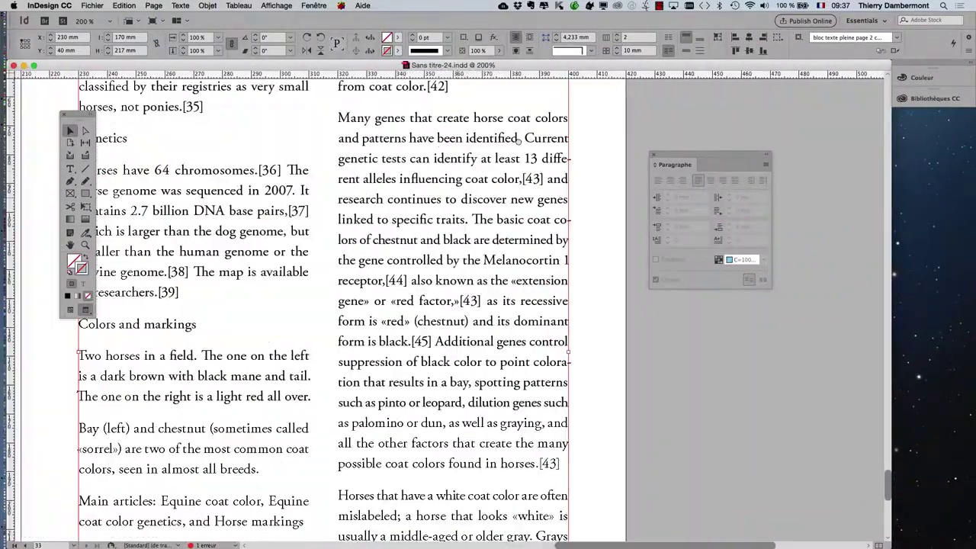
scroll(518, 140, left, 10)
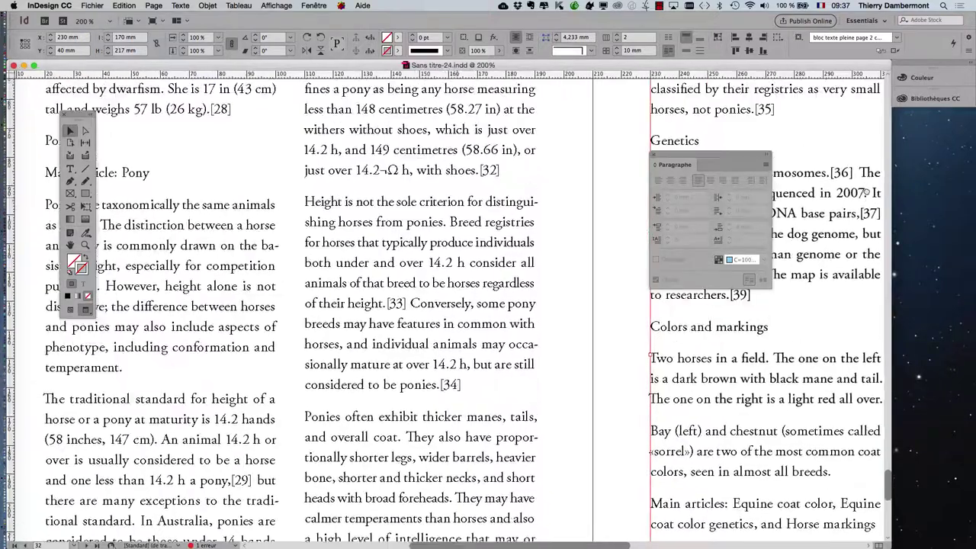
scroll(865, 193, right, 10)
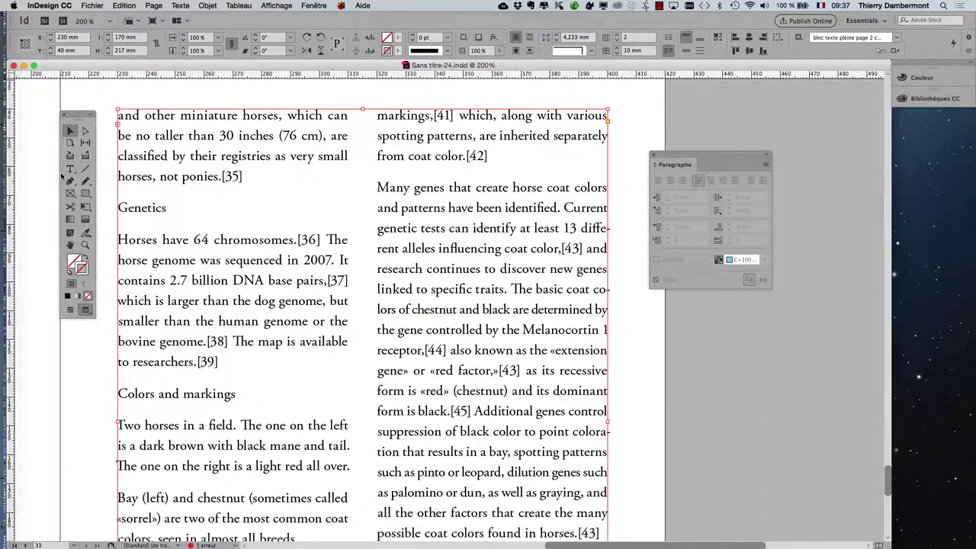
click(70, 174)
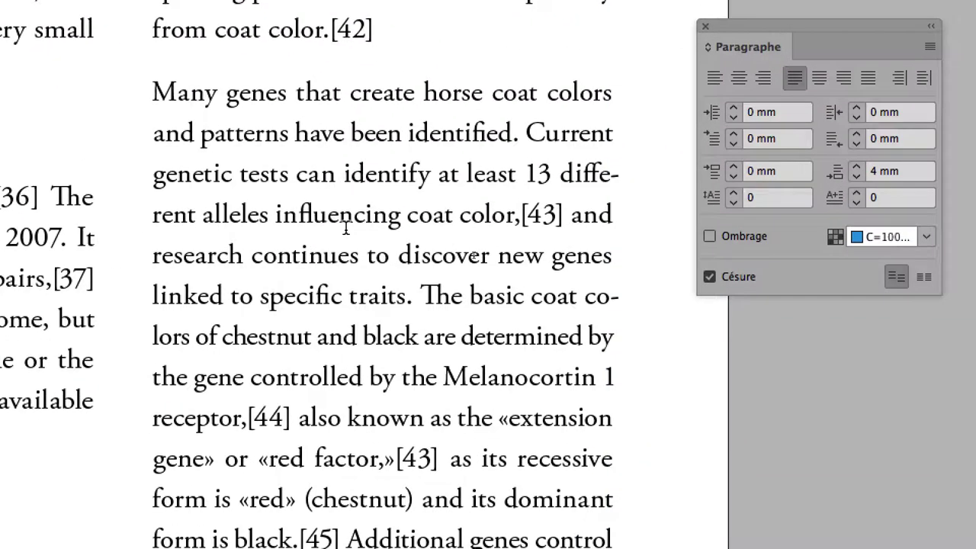
click(345, 227)
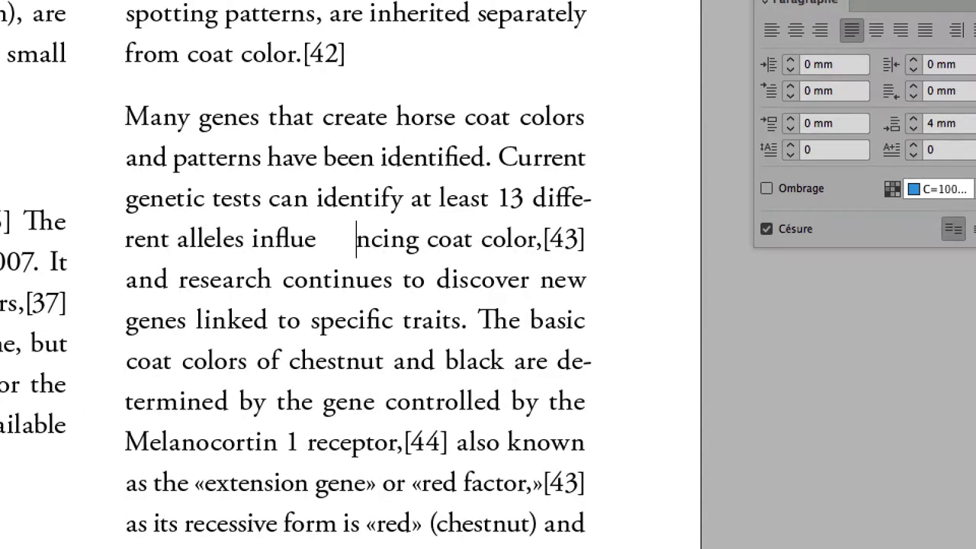
key(BackSpace)
key(BackSpace)
key(BackSpace)
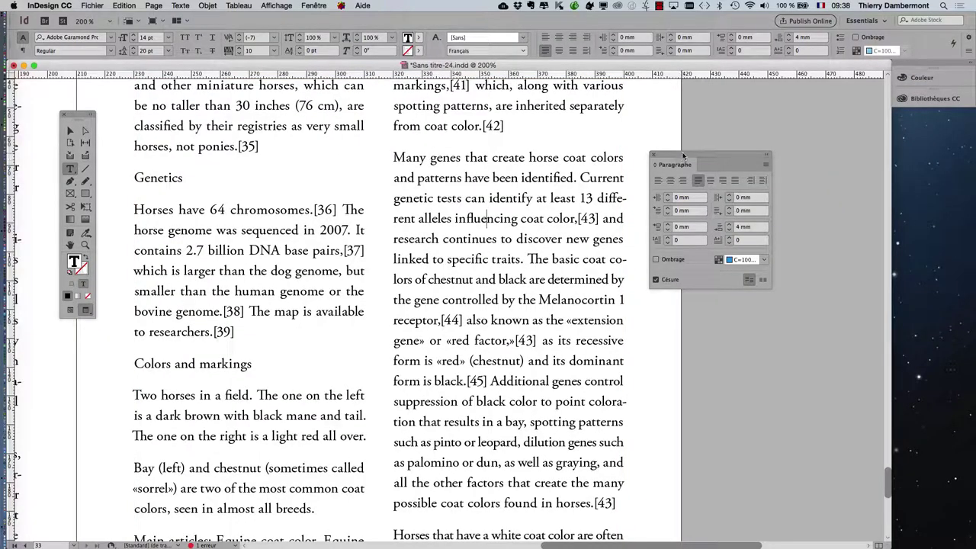
drag(684, 154, 675, 181)
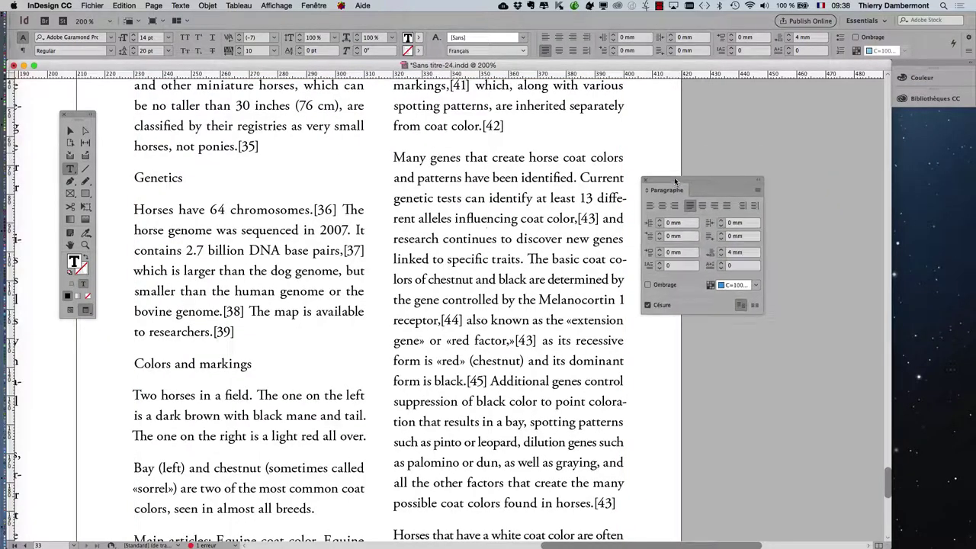
click(511, 252)
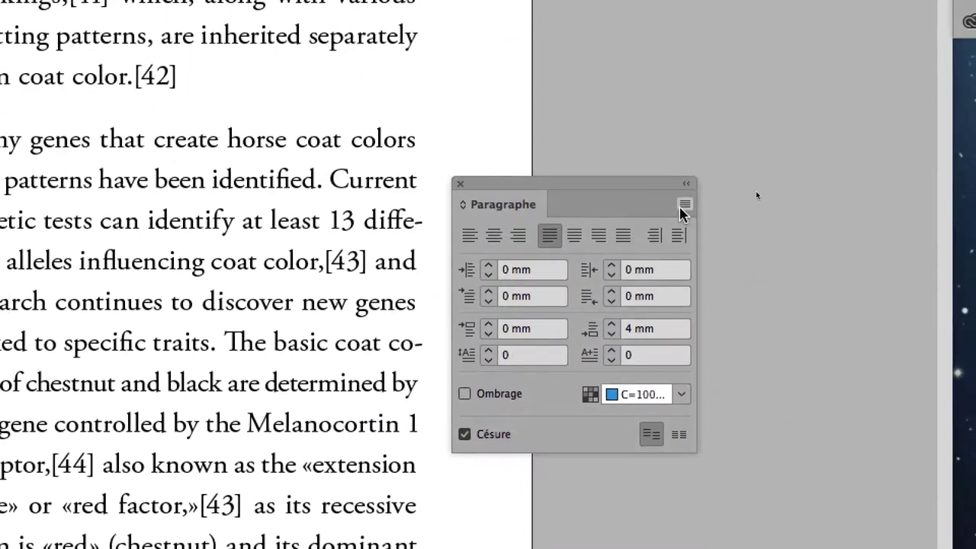
- Open the Justification dialog from the Paragraphe panel menu, moved aside, with Aperçu on
click(682, 206)
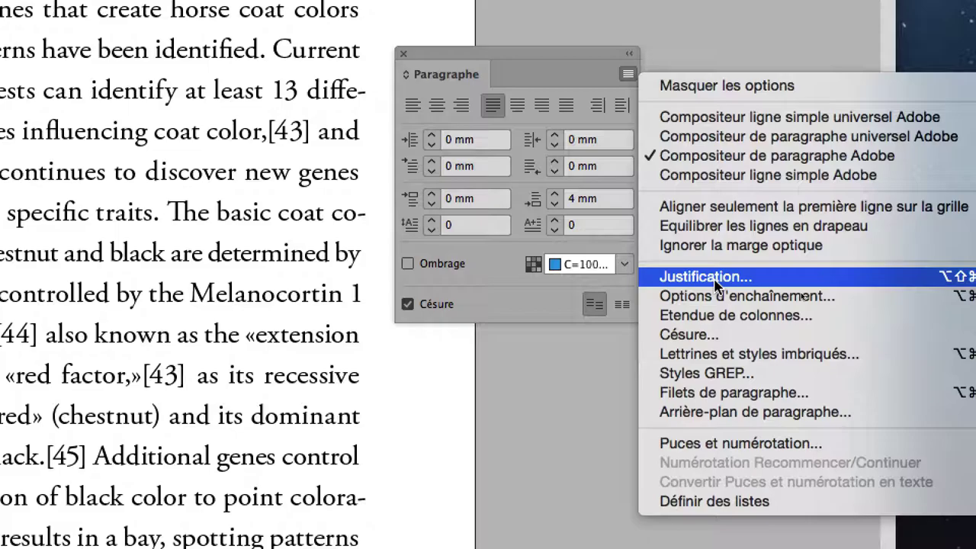
click(715, 279)
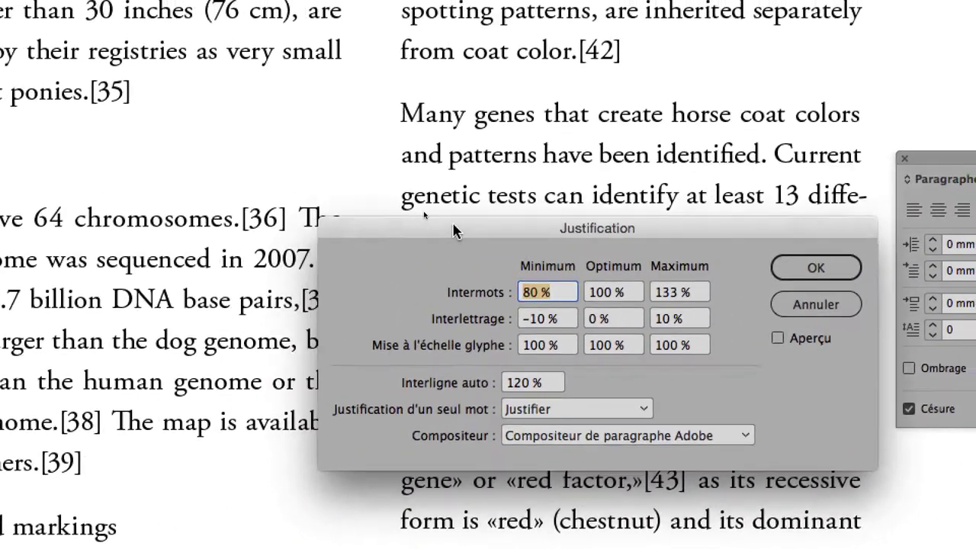
drag(452, 230, 972, 103)
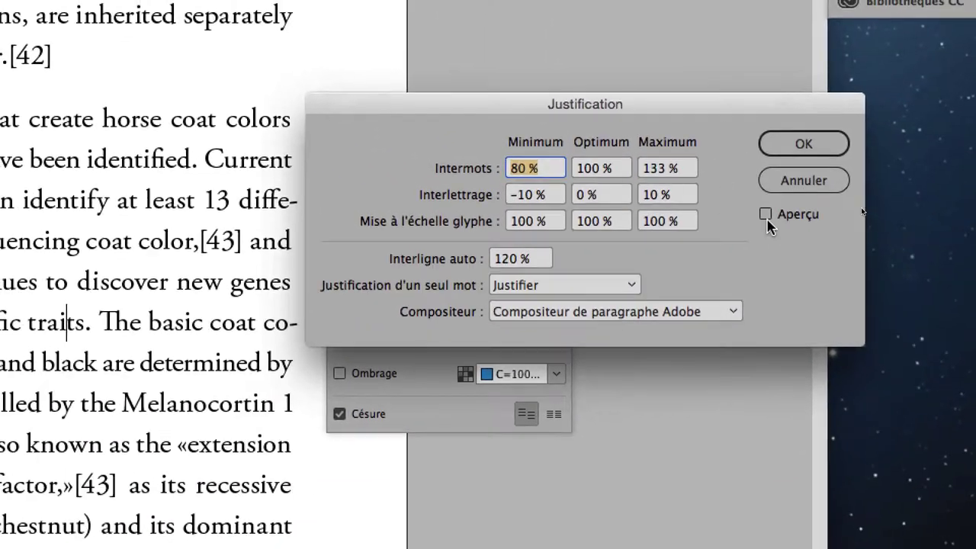
click(745, 218)
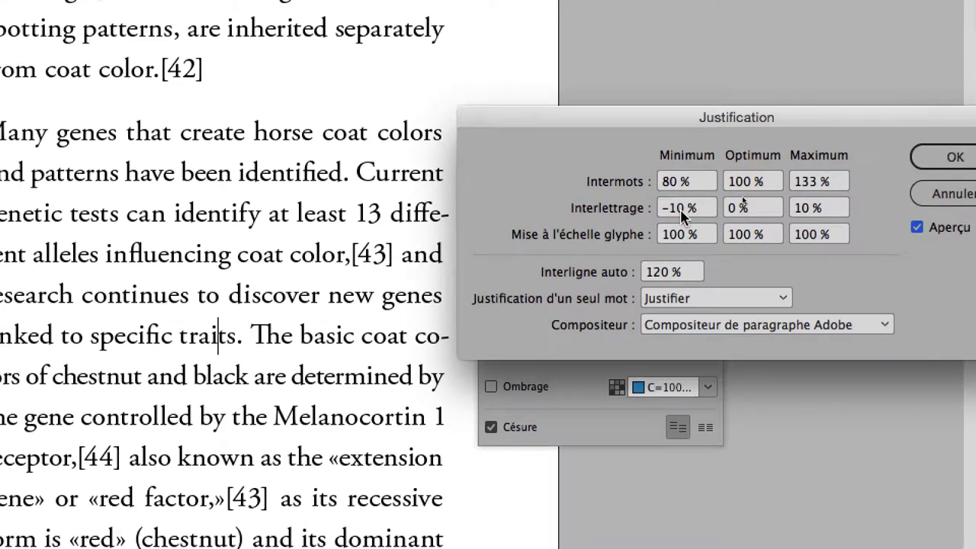
- Set Interlettrage minimum and maximum to 0 % and review the spacing values
double_click(683, 212)
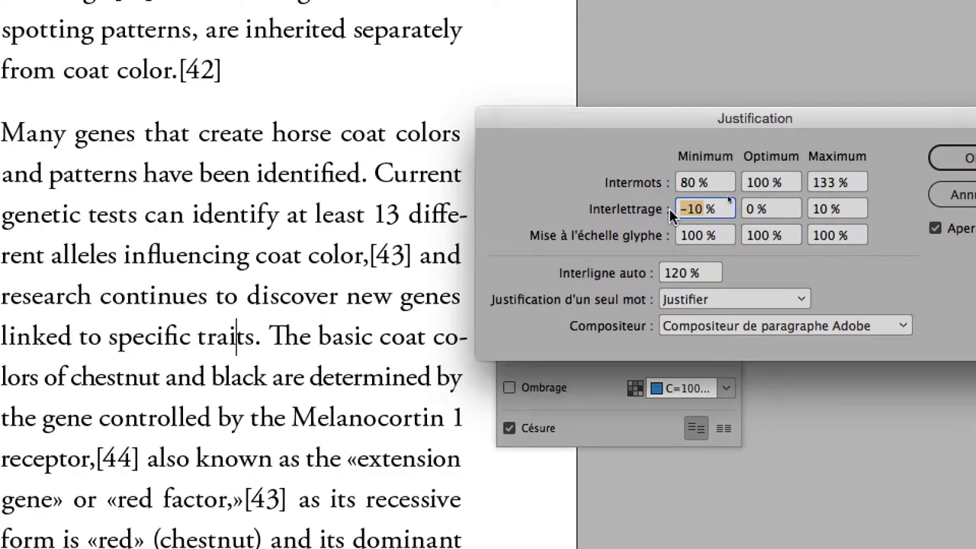
text(0)
click(725, 213)
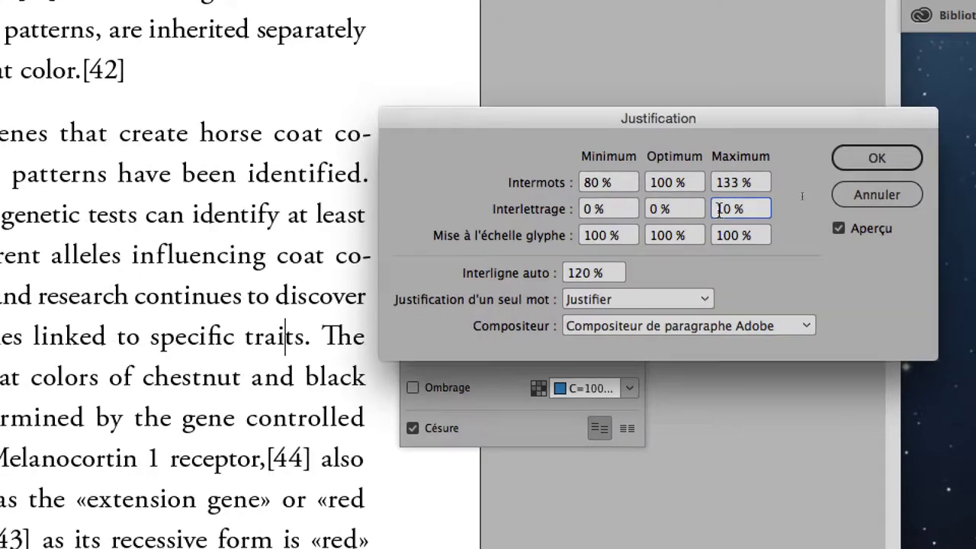
double_click(723, 210)
text(0)
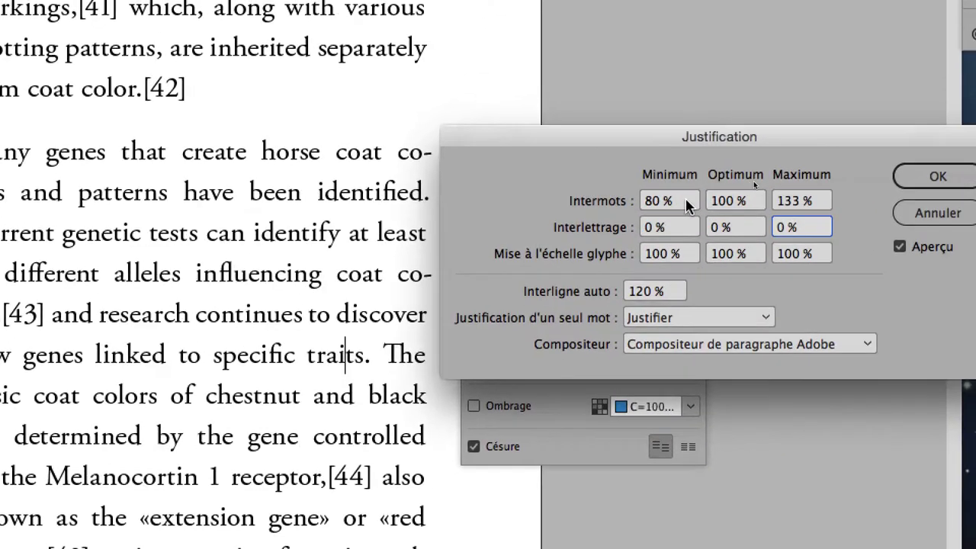
click(690, 170)
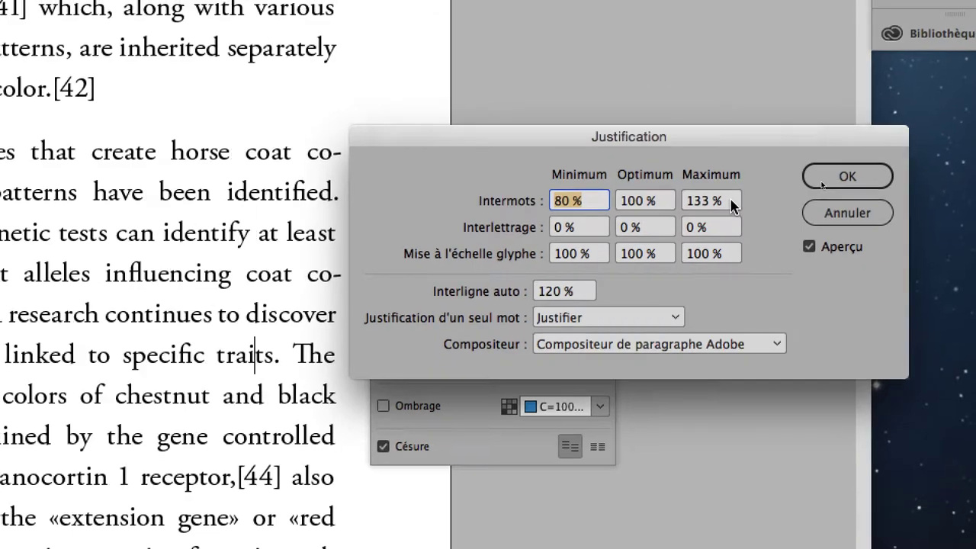
click(728, 197)
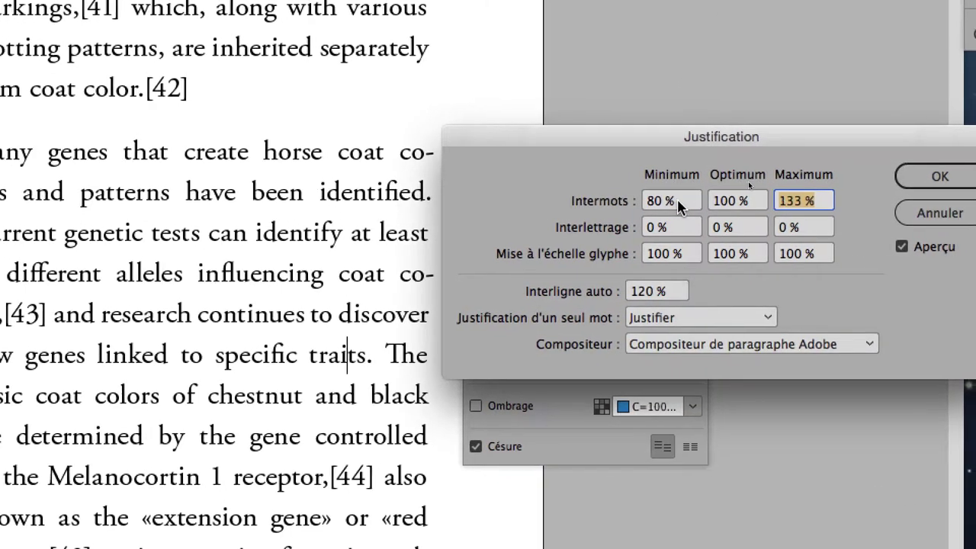
click(675, 204)
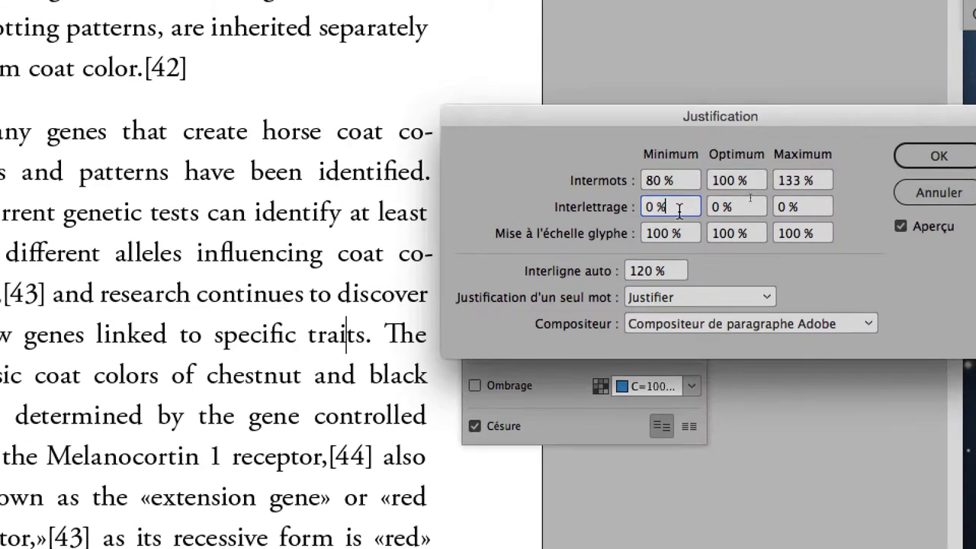
click(697, 211)
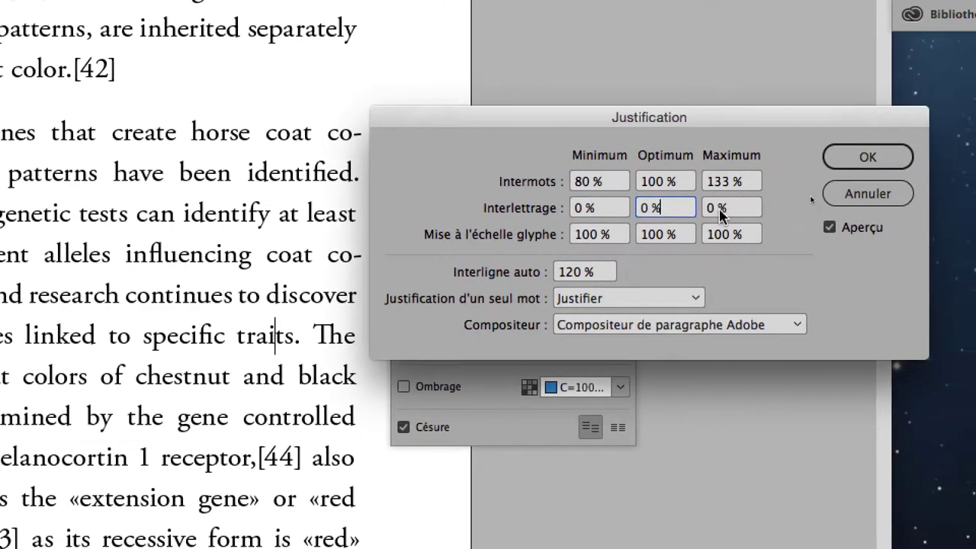
click(717, 209)
click(664, 209)
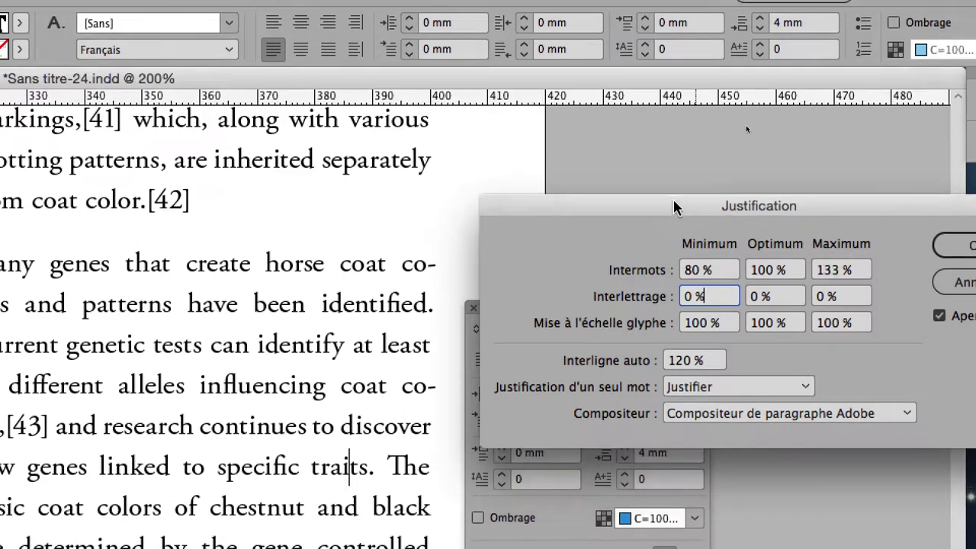
- Set Interlettrage minimum to -10 % and maximum to 10 %, then confirm with OK
drag(669, 200, 746, 283)
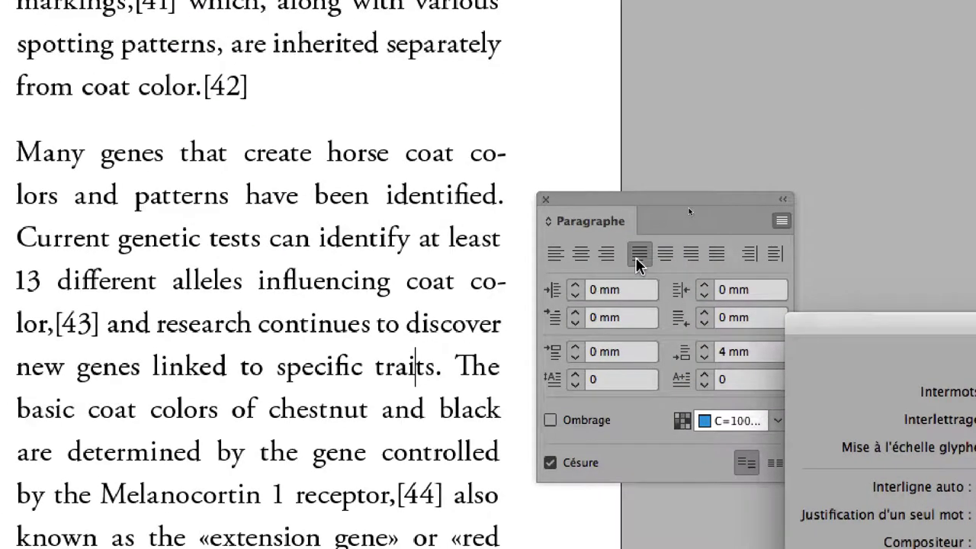
drag(846, 324, 632, 213)
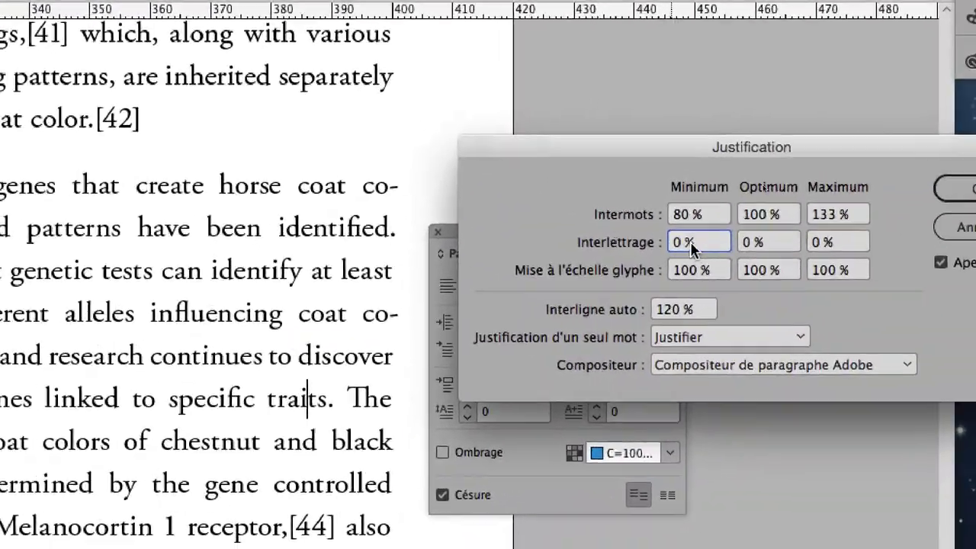
double_click(798, 297)
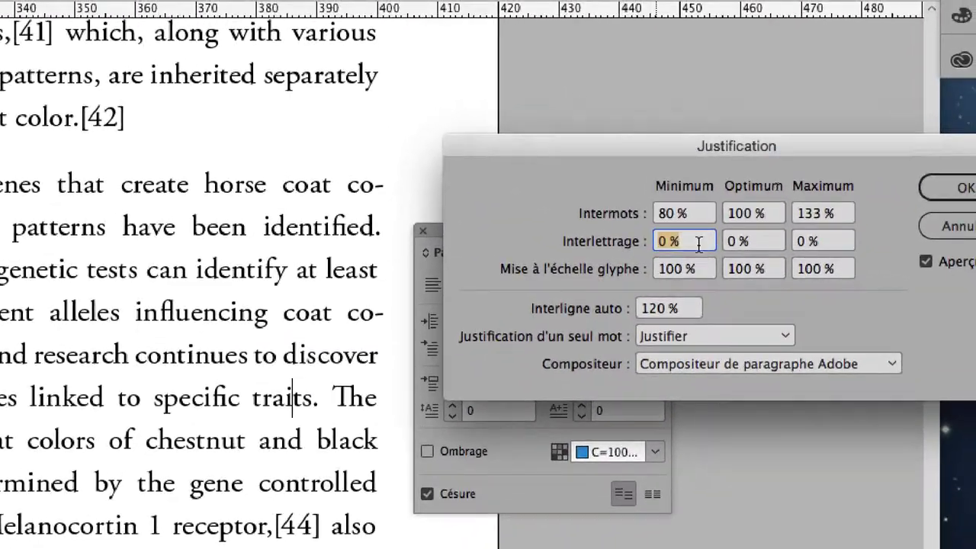
text(-)
text(10)
key(Tab)
key(Tab)
text(10)
key(Tab)
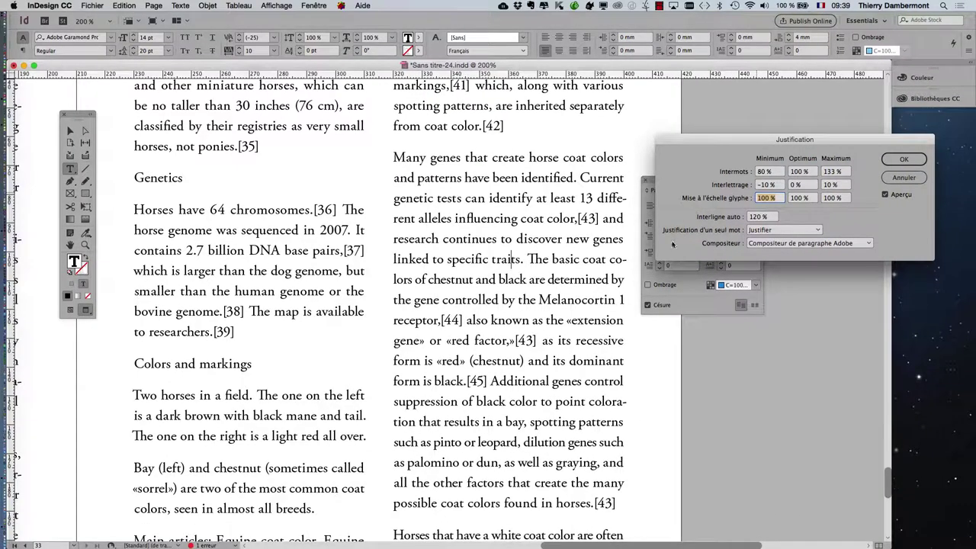
click(904, 159)
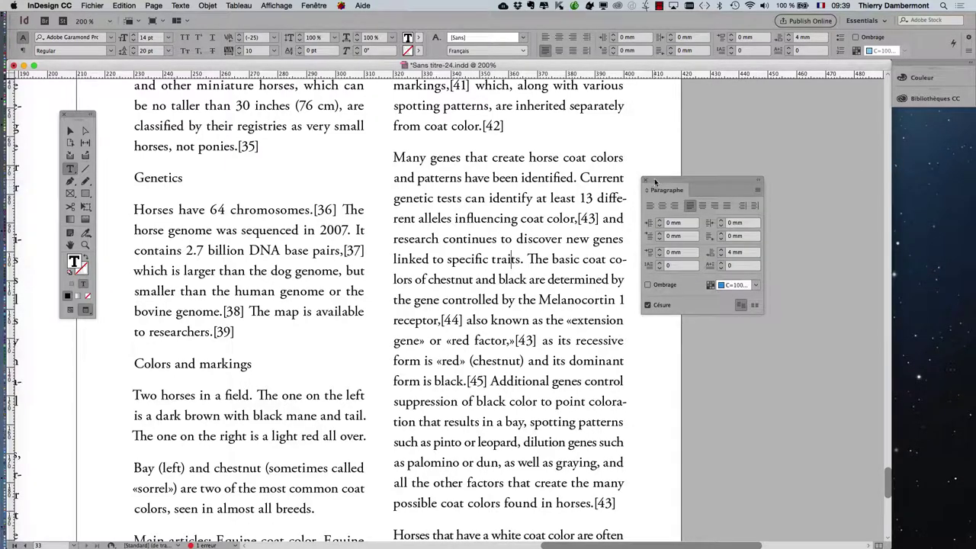
- Nudge the Paragraphe panel aside, then close it to clear the text columns
drag(660, 180, 668, 161)
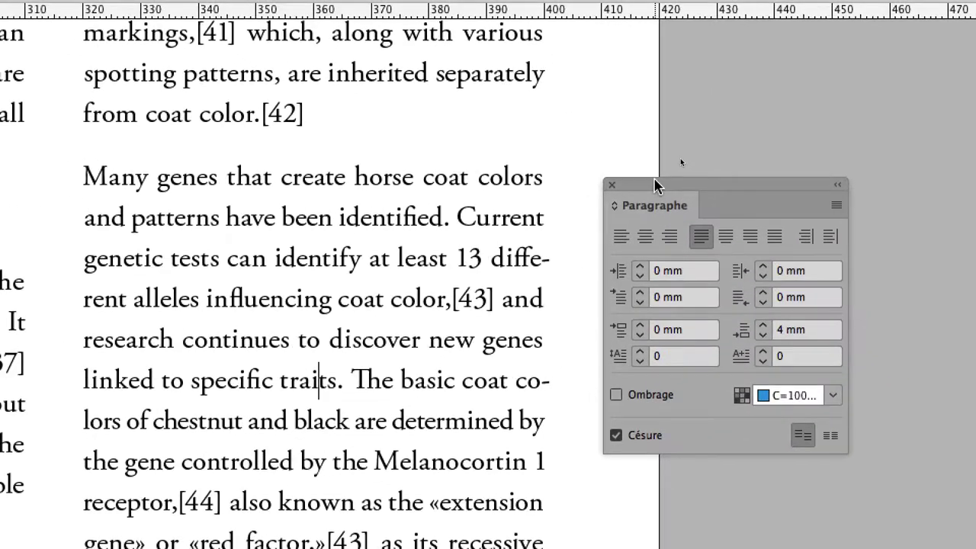
click(646, 181)
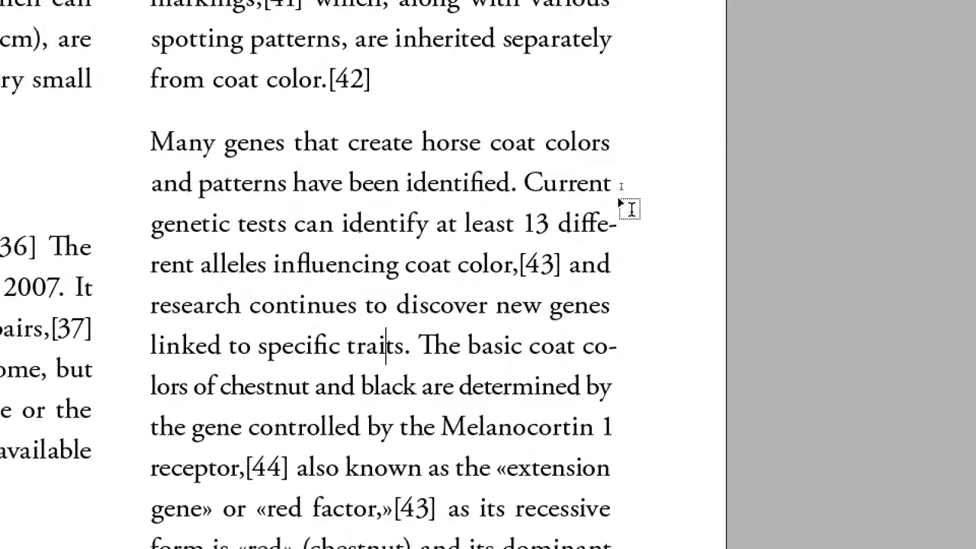